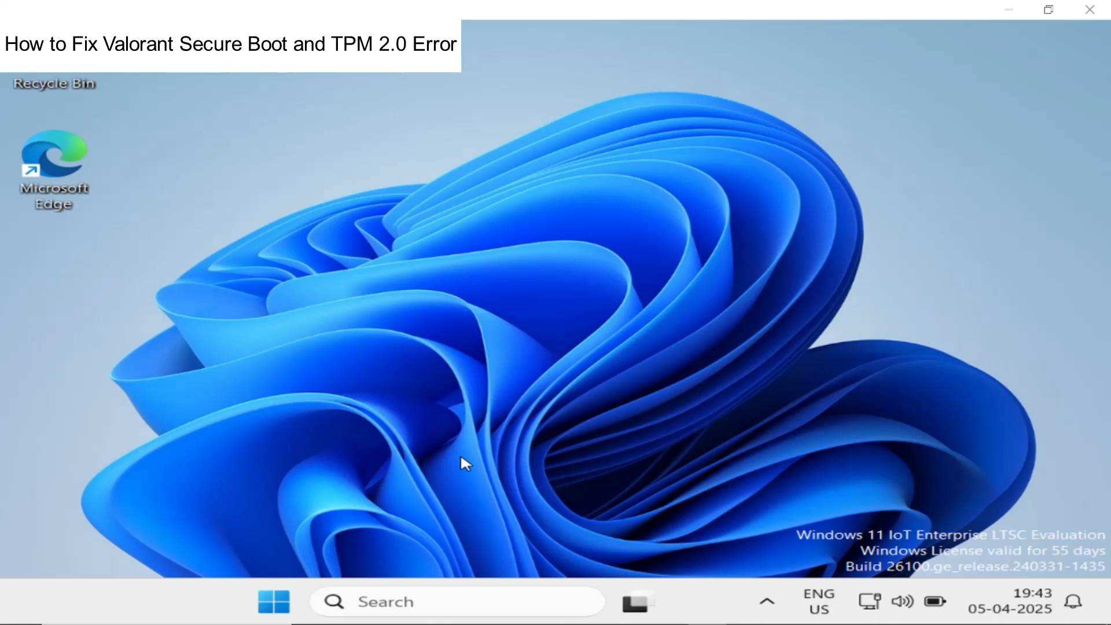
Launch System Information from search, maximize it, and highlight Secure Boot State reading Off
click(429, 603)
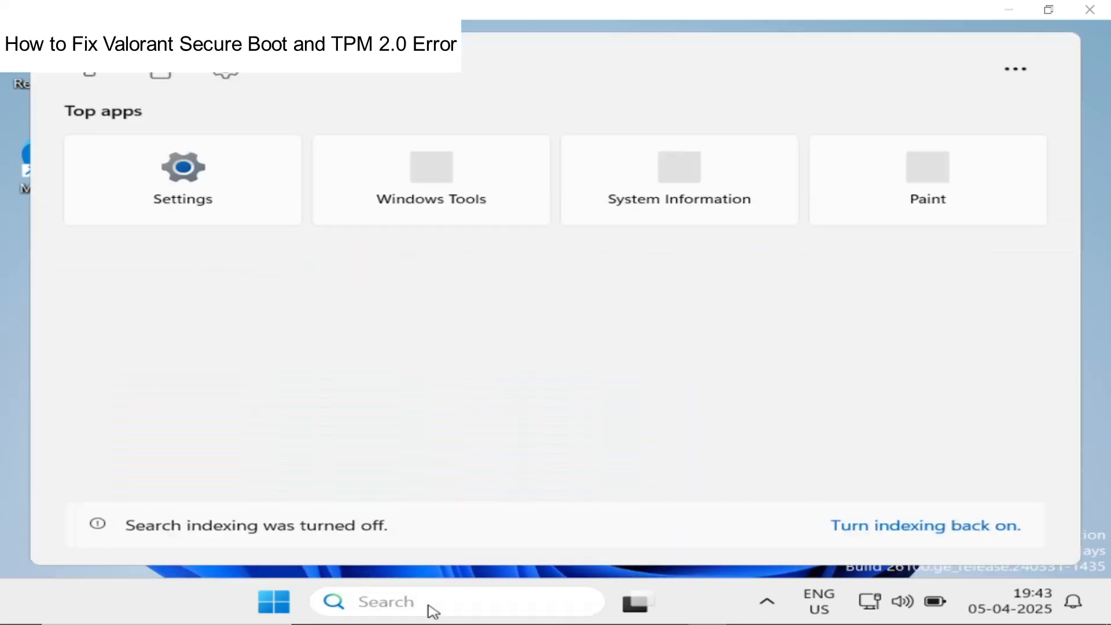
text(sts)
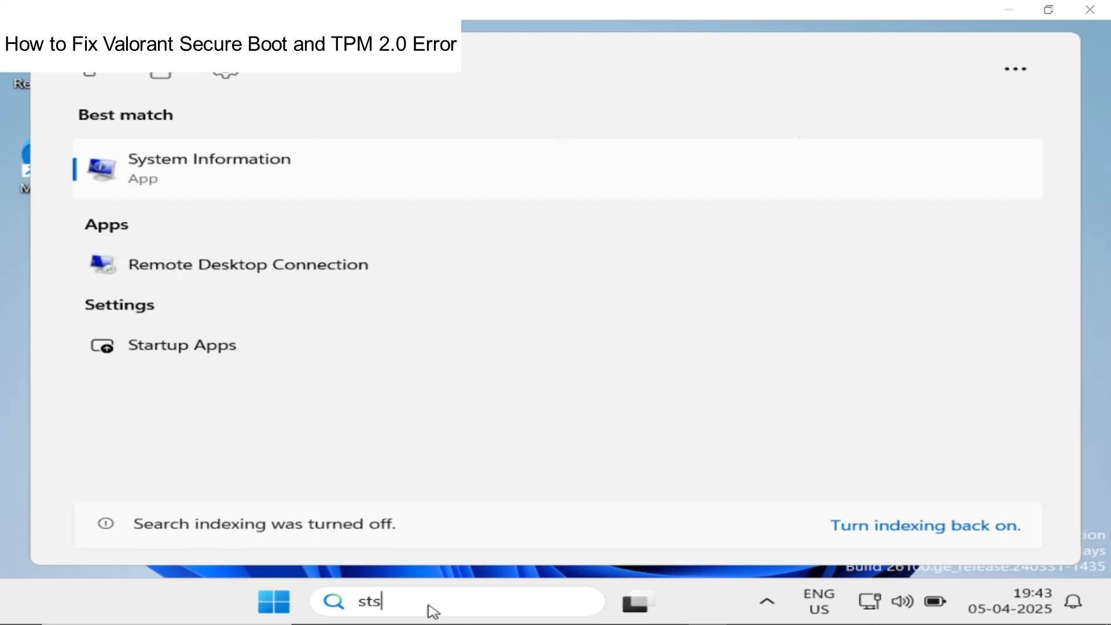
key(BackSpace)
key(BackSpace)
text(ystem)
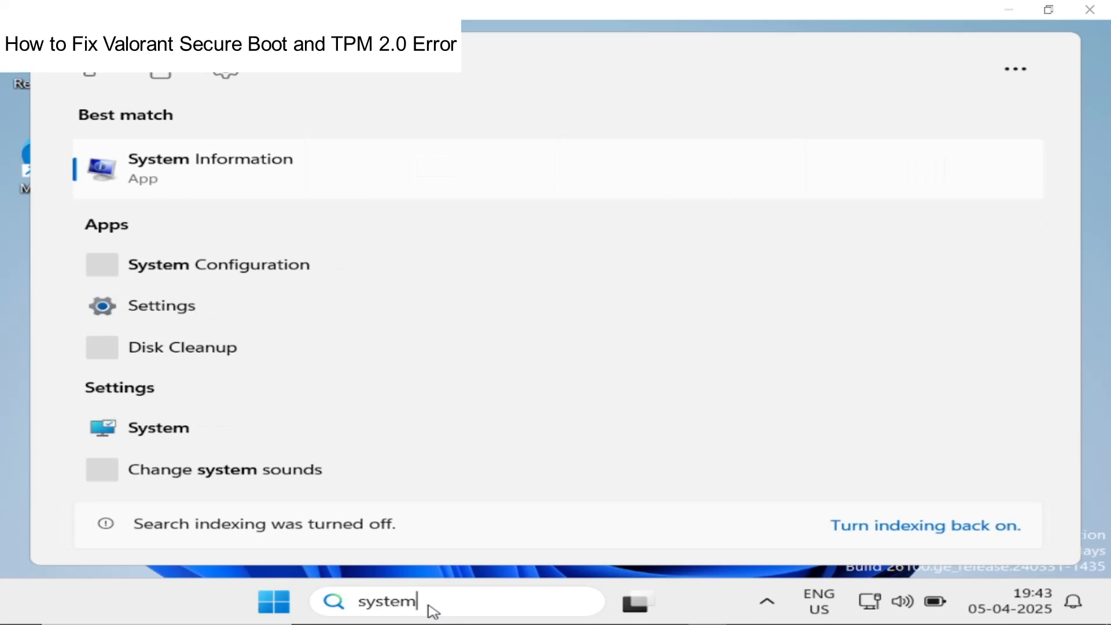
click(233, 173)
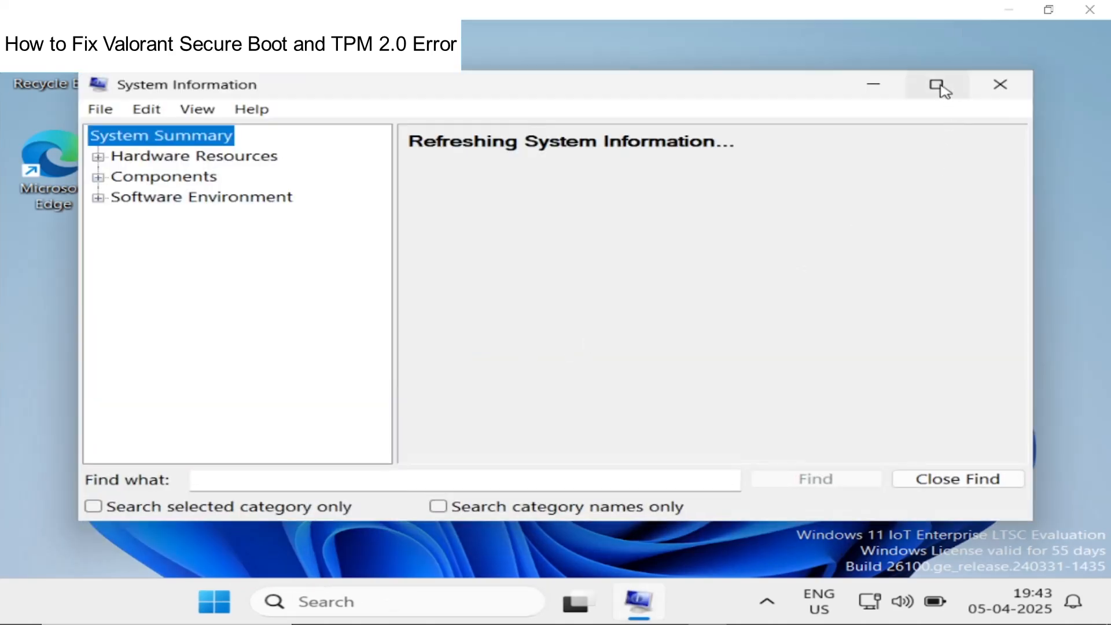
click(944, 90)
scroll(533, 424, down, 1)
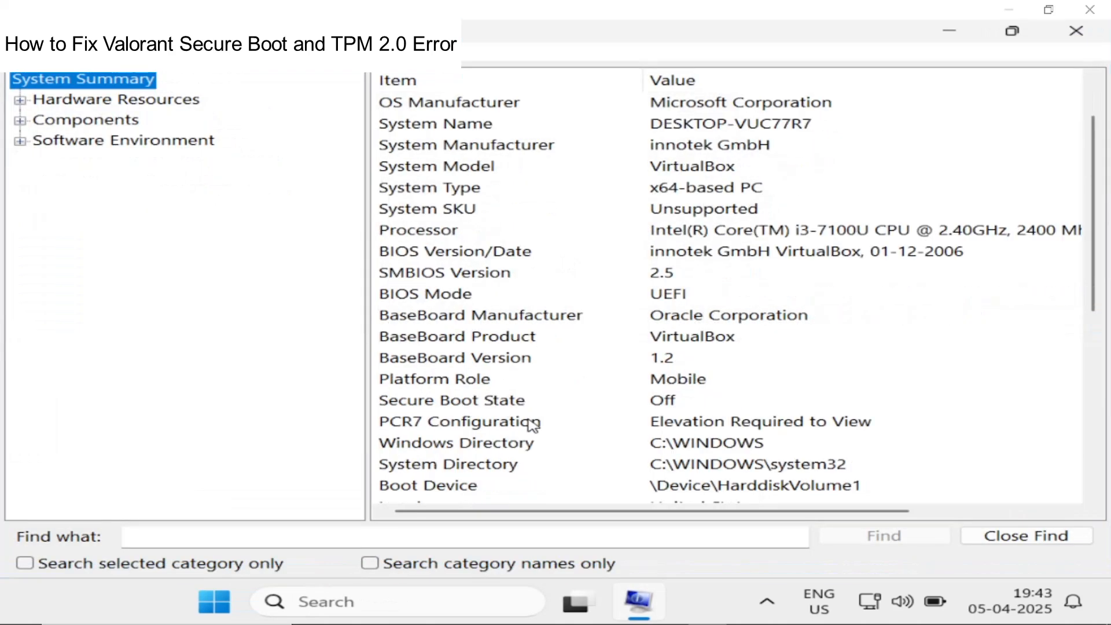
click(529, 406)
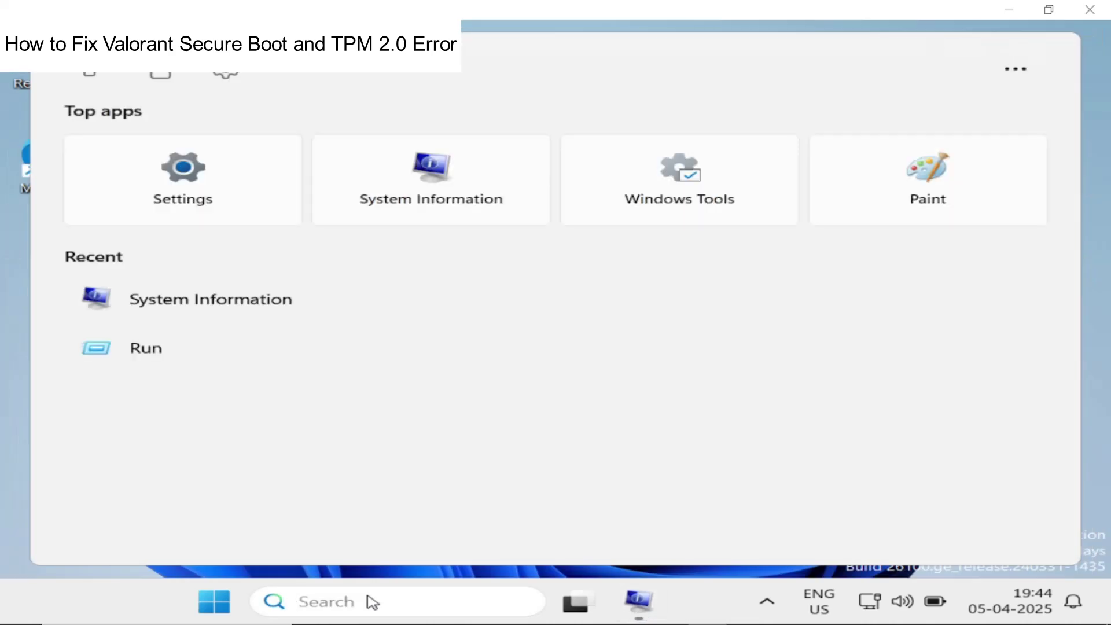
text(tp)
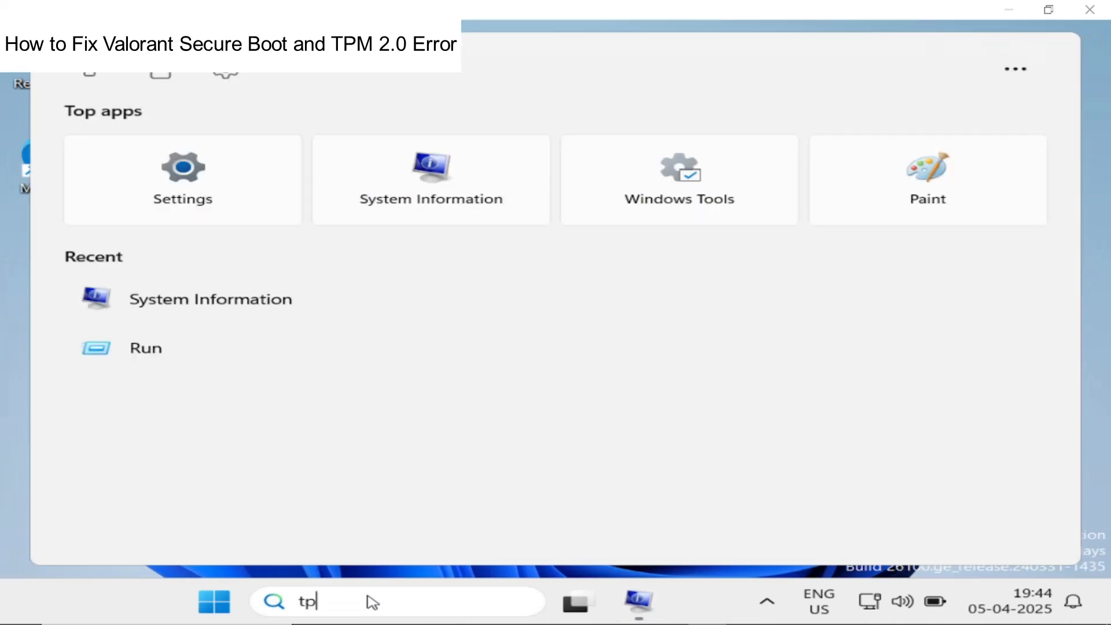
text(m)
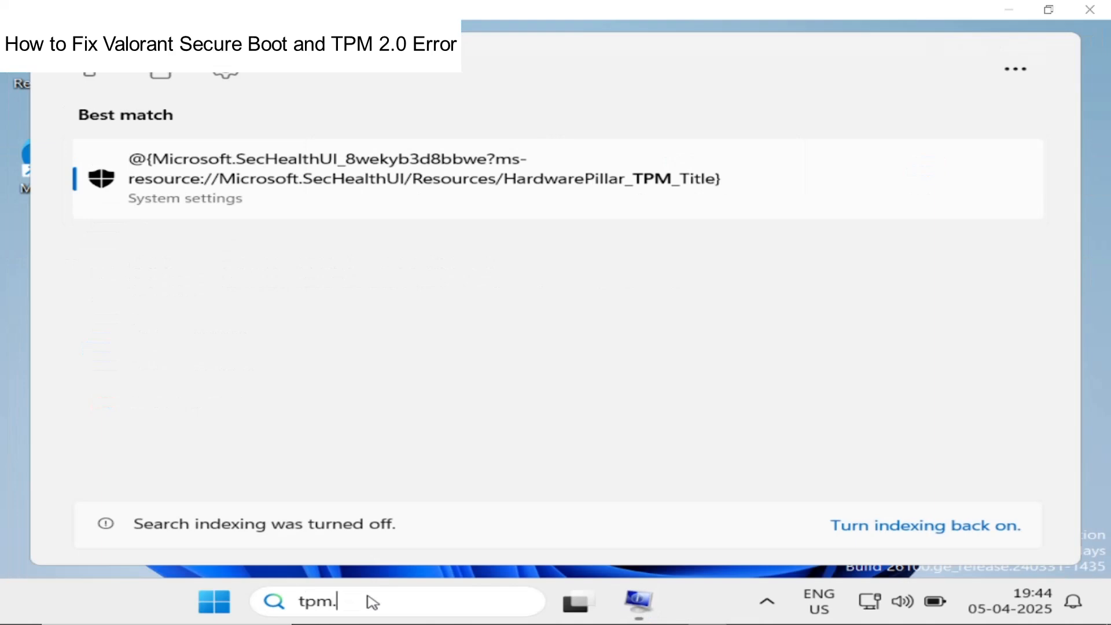
text(.msc)
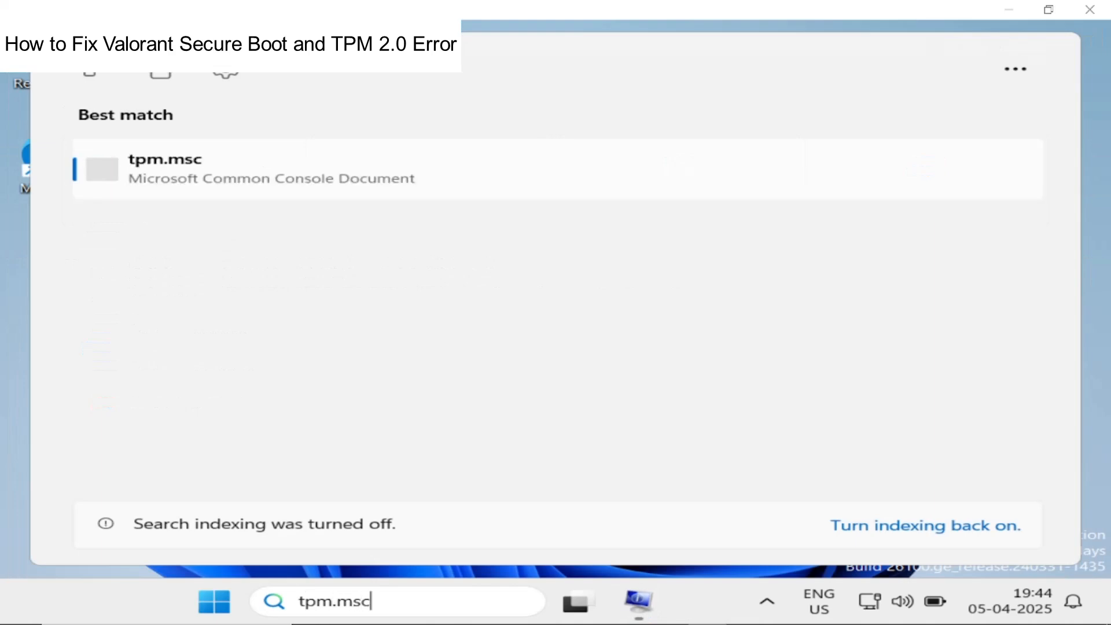
Launch tpm.msc, confirm TPM ready at specification version 2.0, and close the console
click(329, 181)
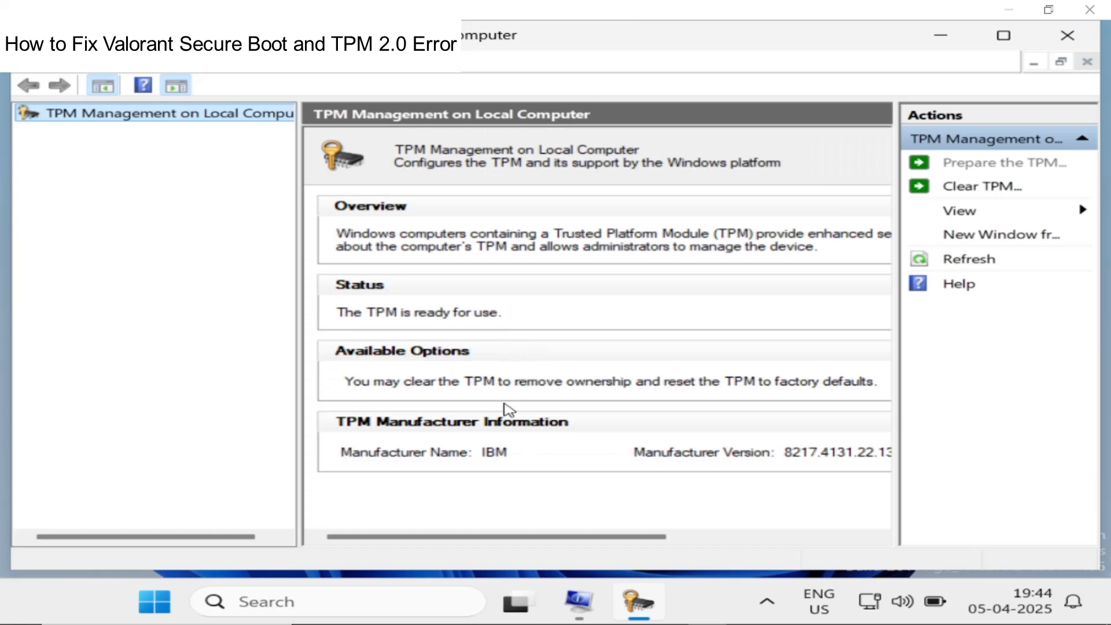
mouse_move(555, 538)
mouse_down()
mouse_move(641, 547)
mouse_move(827, 524)
mouse_up()
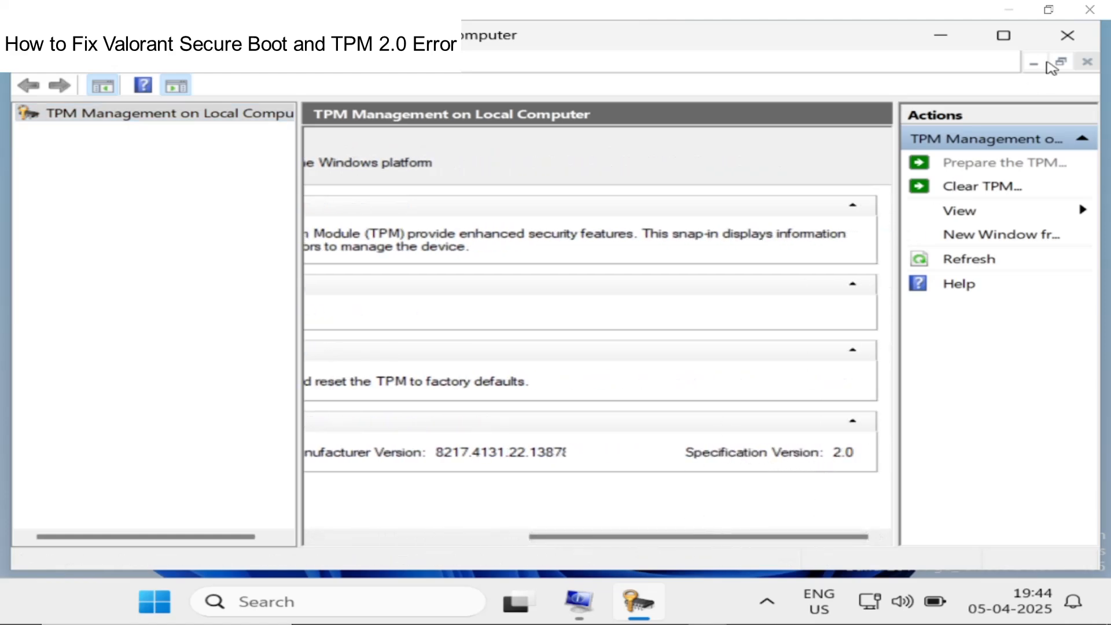
click(1069, 36)
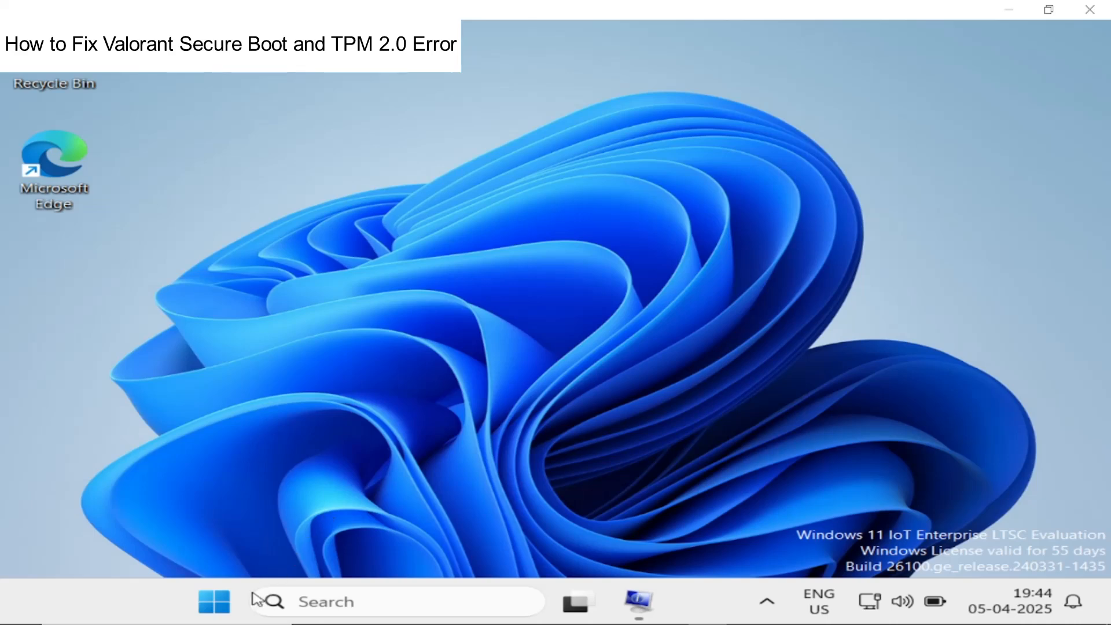
From Settings > System > Recovery, start a restart into Advanced startup
key(super)
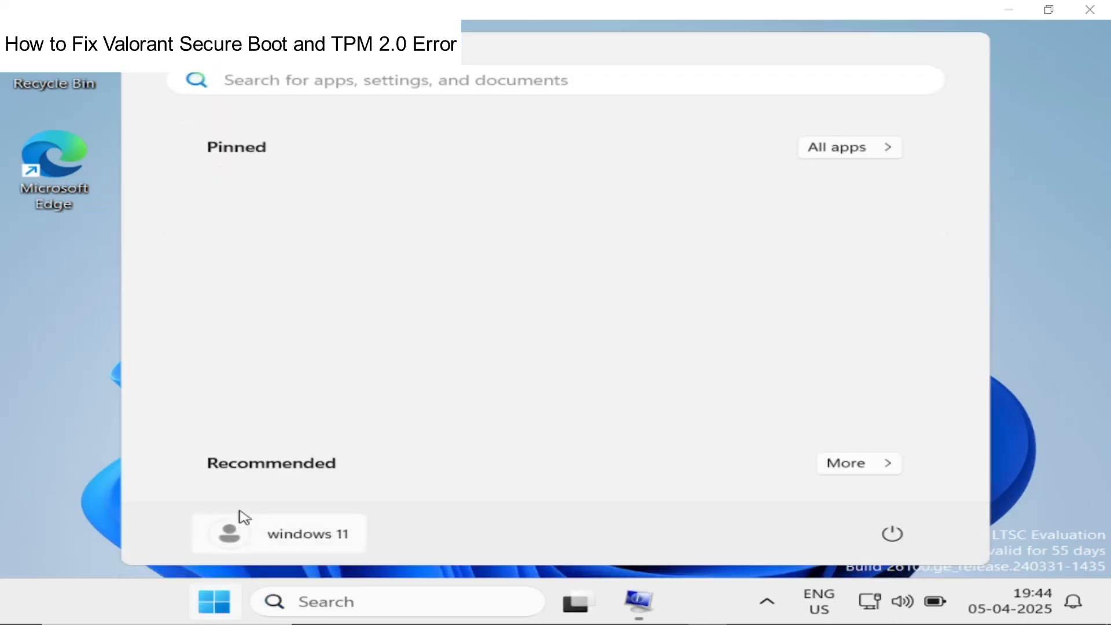
text(sett)
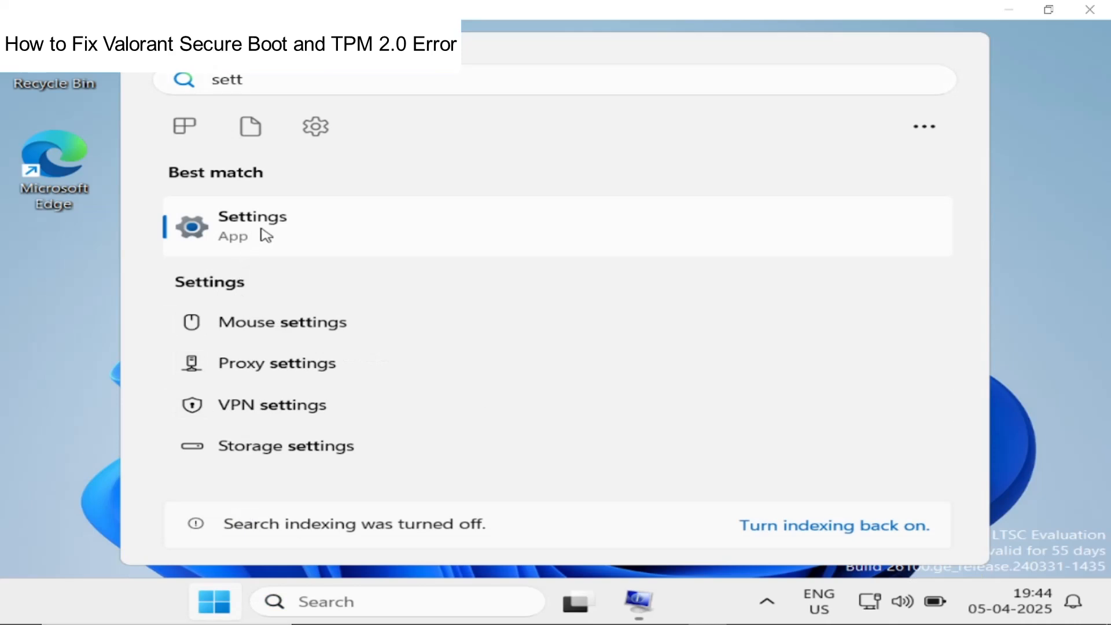
click(266, 235)
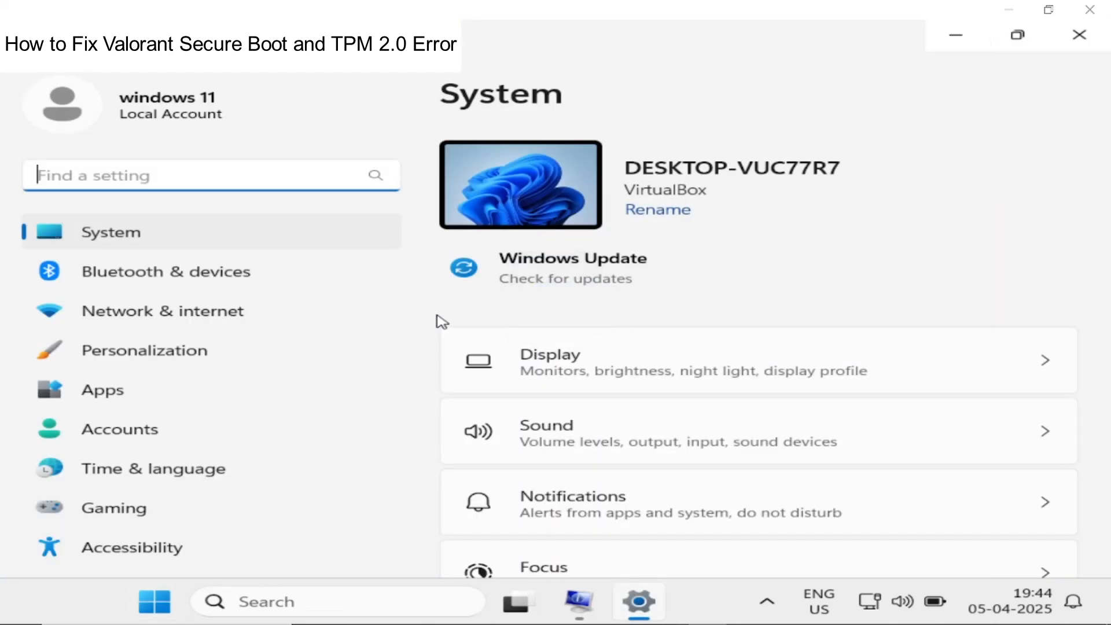
scroll(546, 354, down, 3)
scroll(546, 353, down, 3)
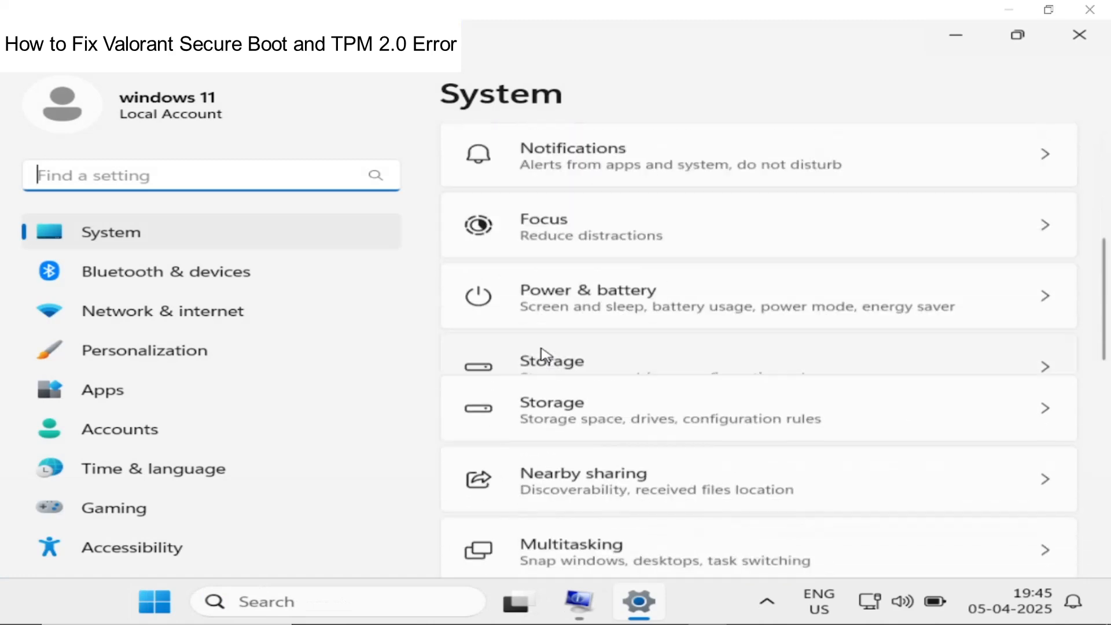
scroll(545, 353, down, 3)
scroll(546, 354, down, 2)
scroll(545, 353, down, 1)
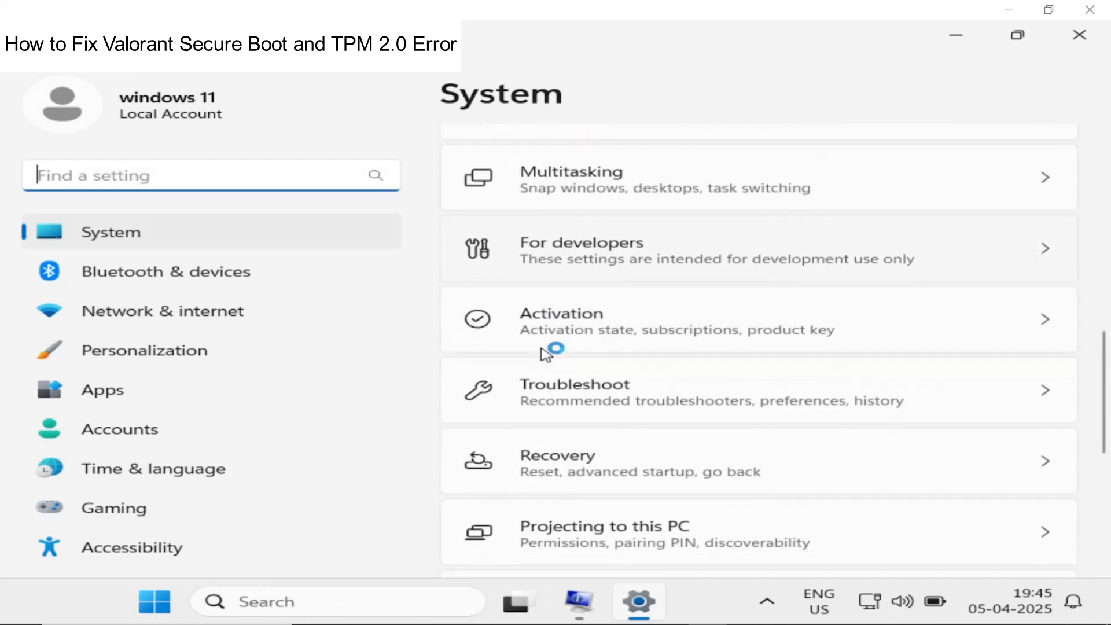
scroll(545, 354, down, 1)
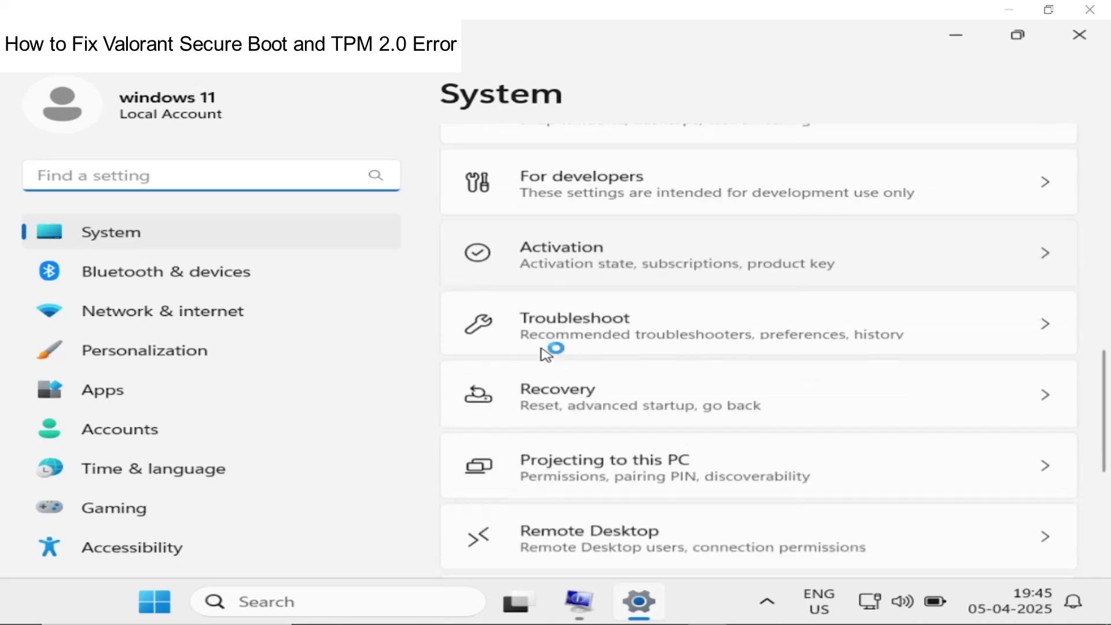
click(588, 406)
scroll(589, 407, down, 2)
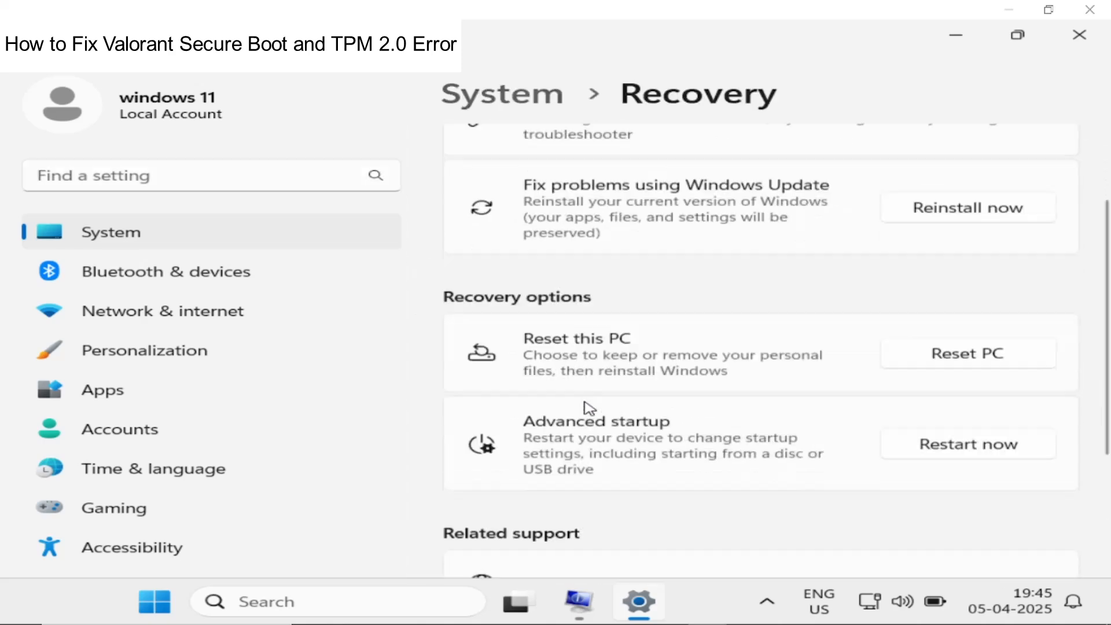
scroll(588, 406, down, 2)
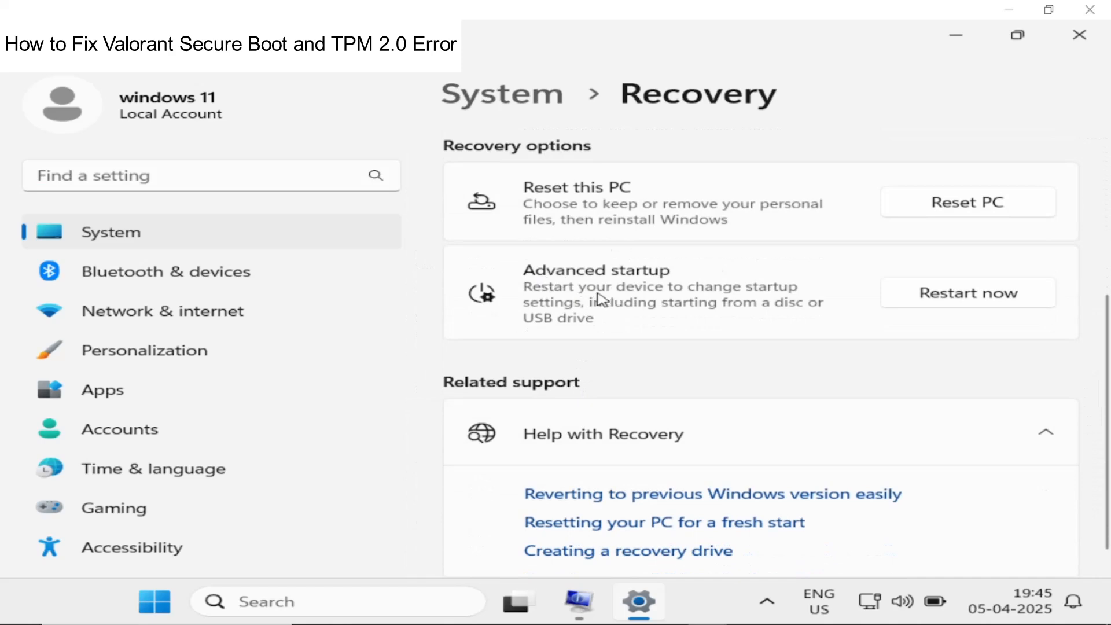
click(934, 301)
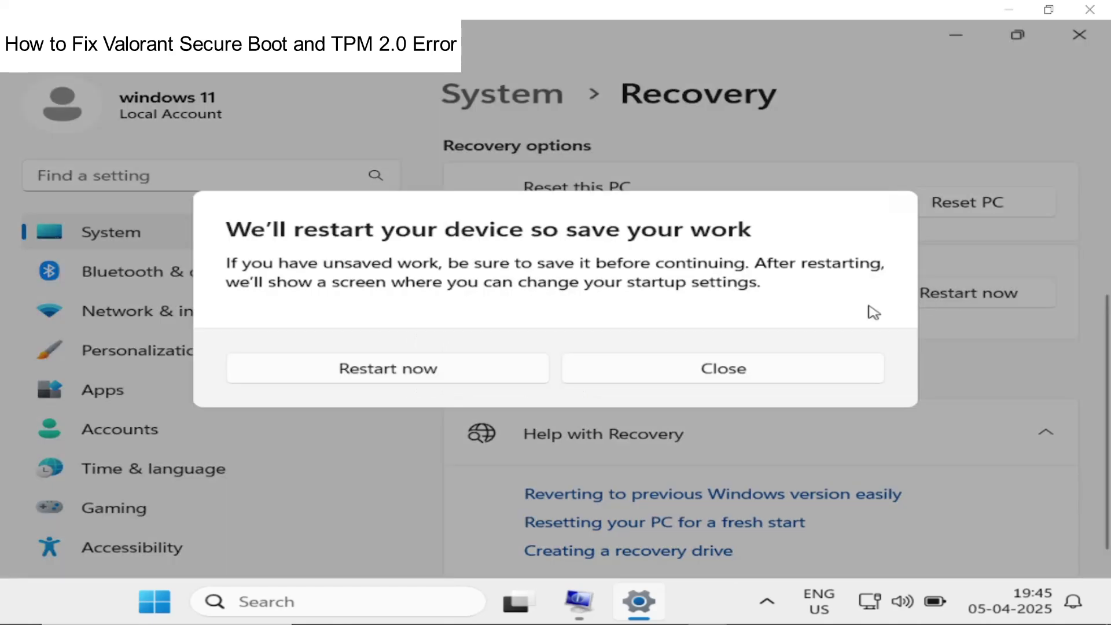
Confirm the restart, then go Troubleshoot > Advanced options > UEFI Firmware Settings and restart into firmware
click(426, 368)
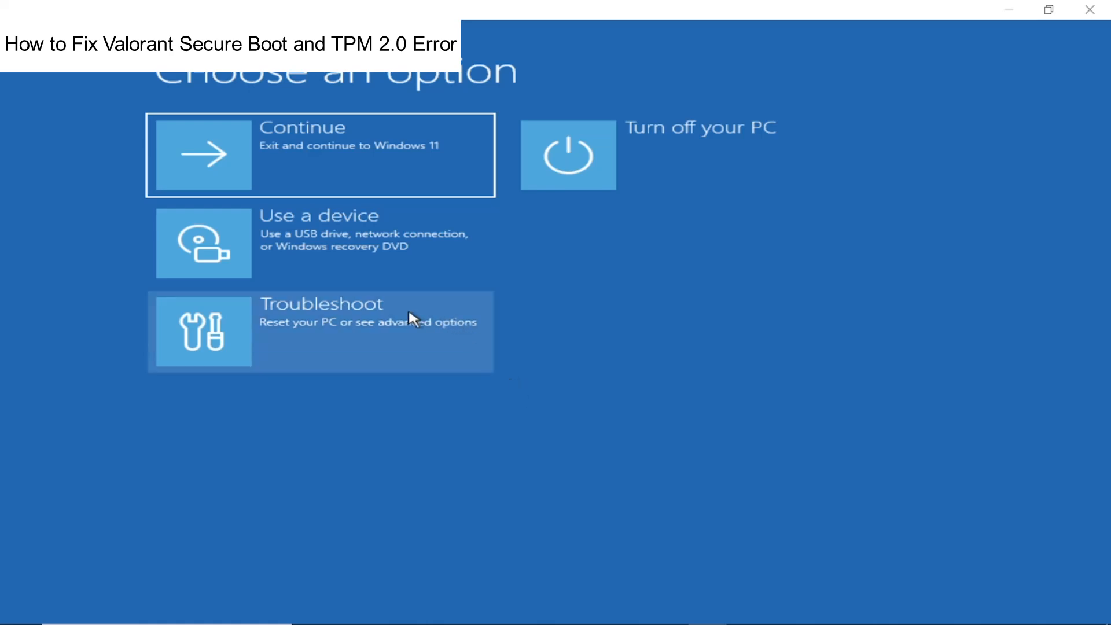
click(382, 314)
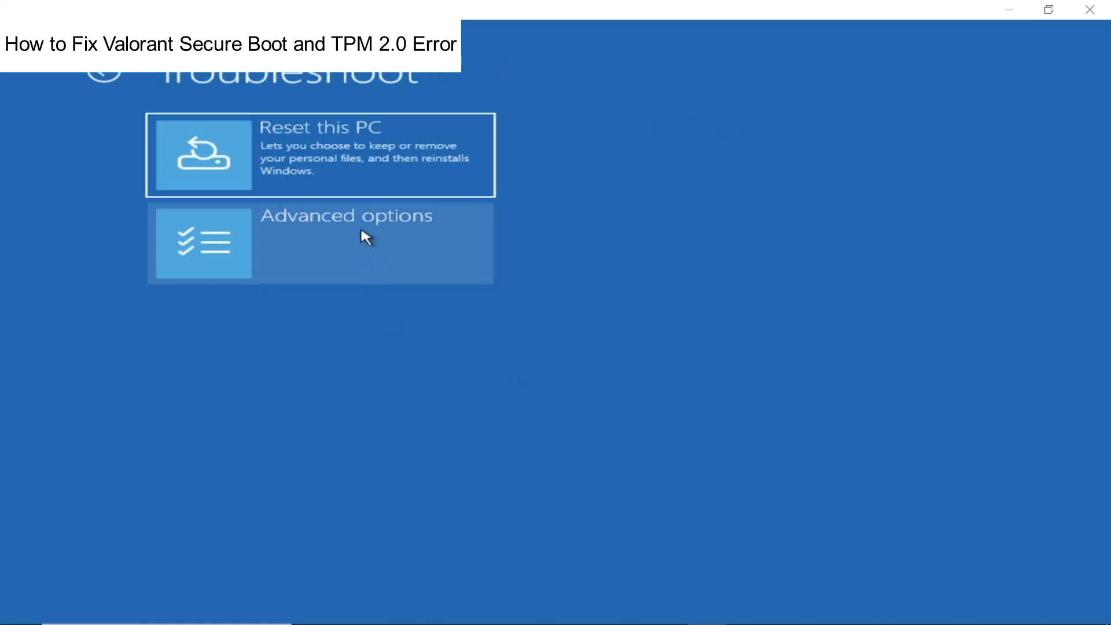
click(363, 235)
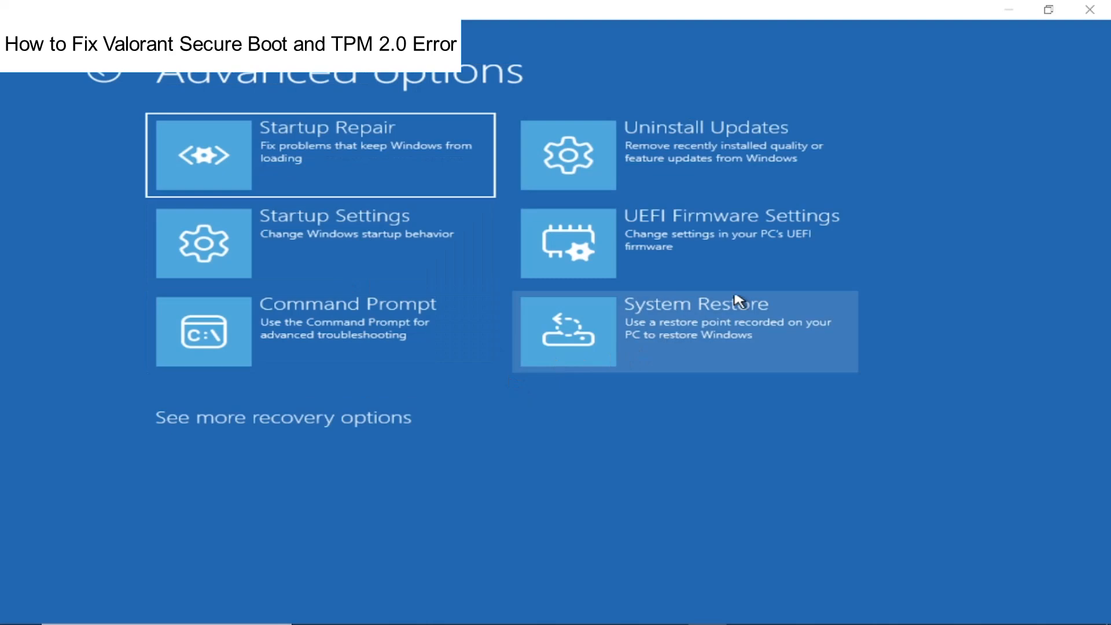
click(702, 252)
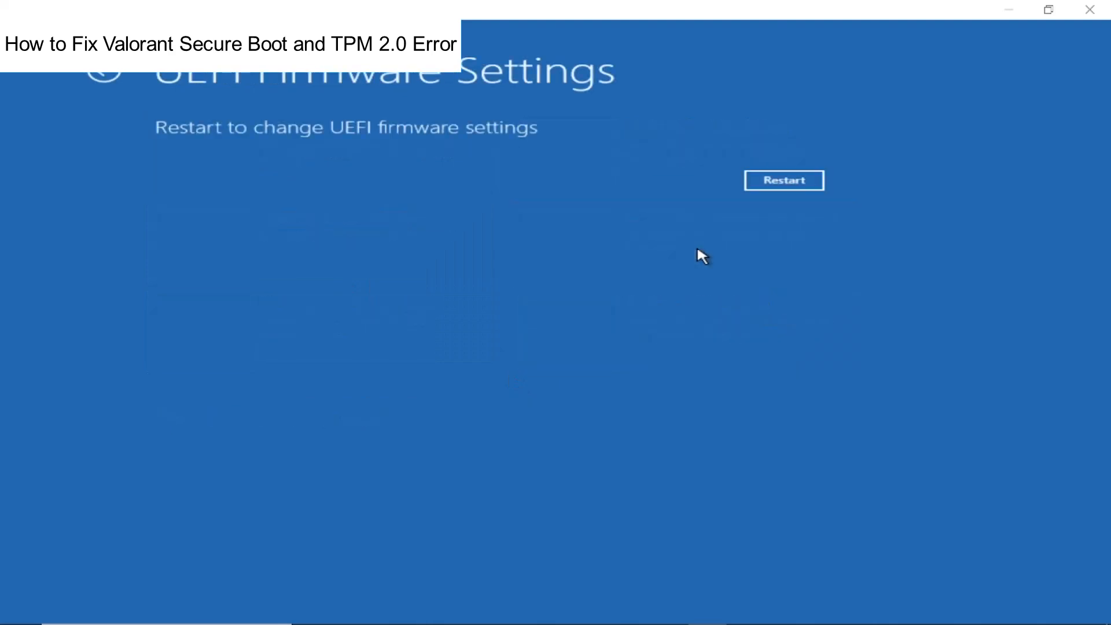
click(786, 181)
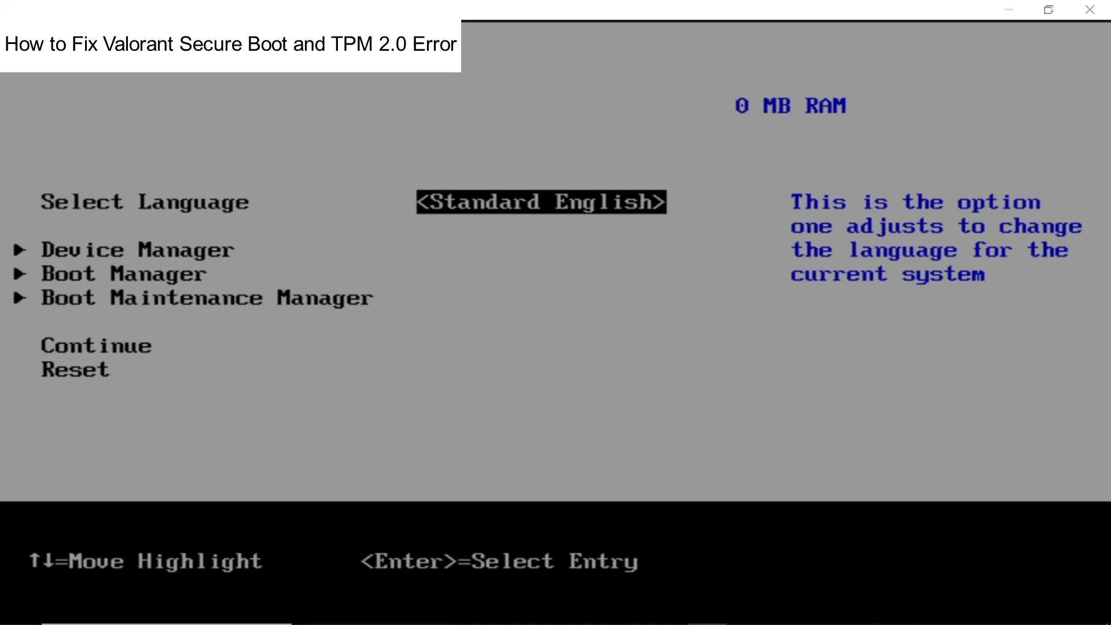
In Device Manager > Secure Boot Configuration, set Custom Mode and enable Attempt Secure Boot
key(Down)
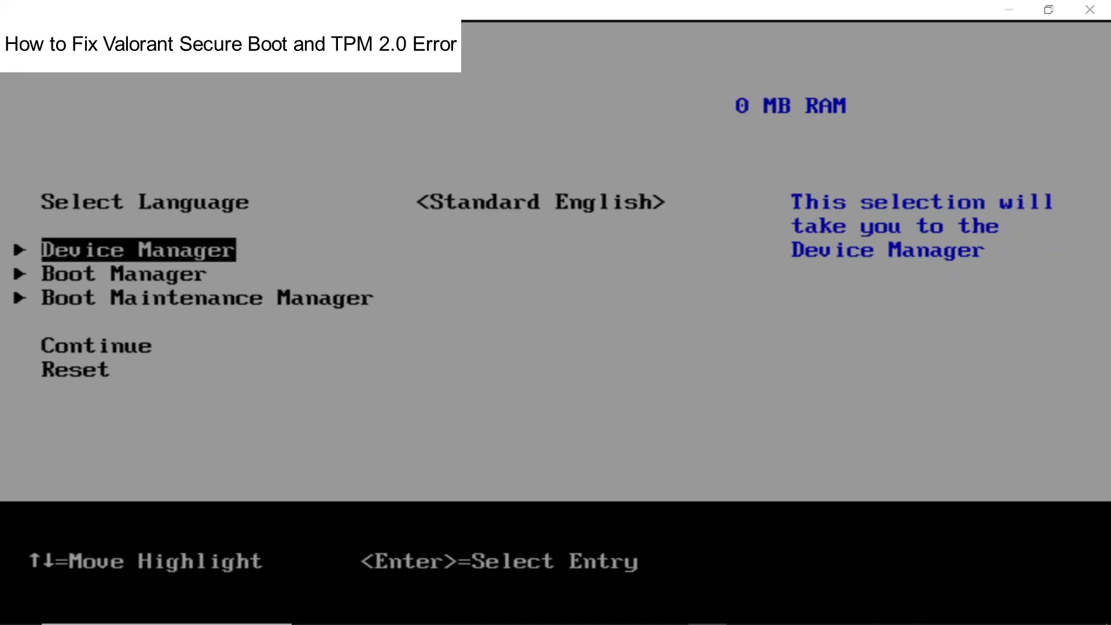
key(Return)
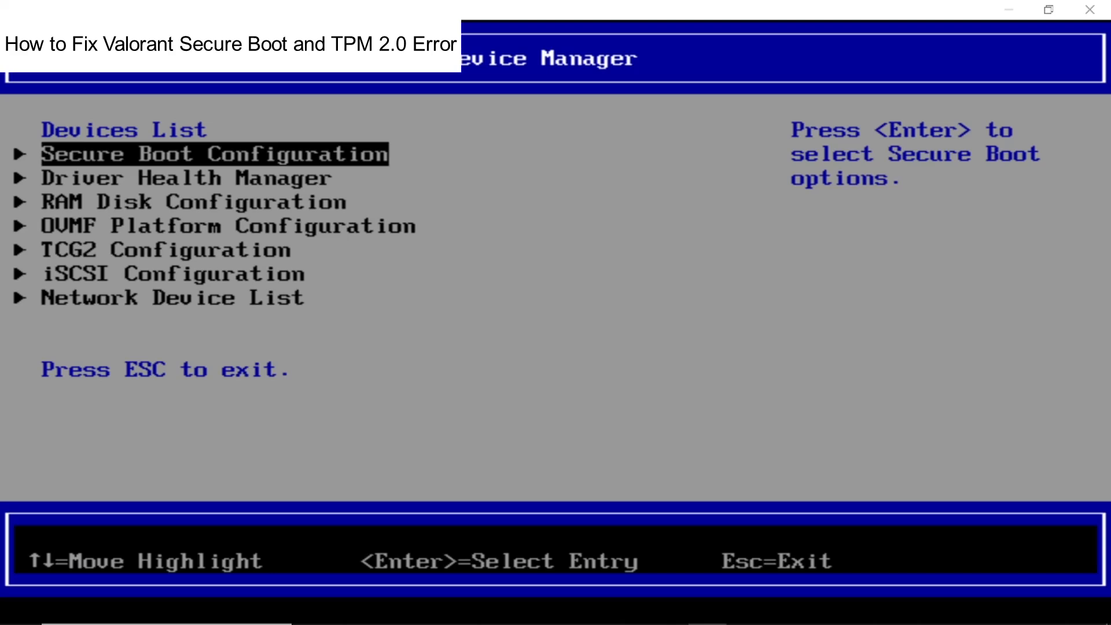
key(Return)
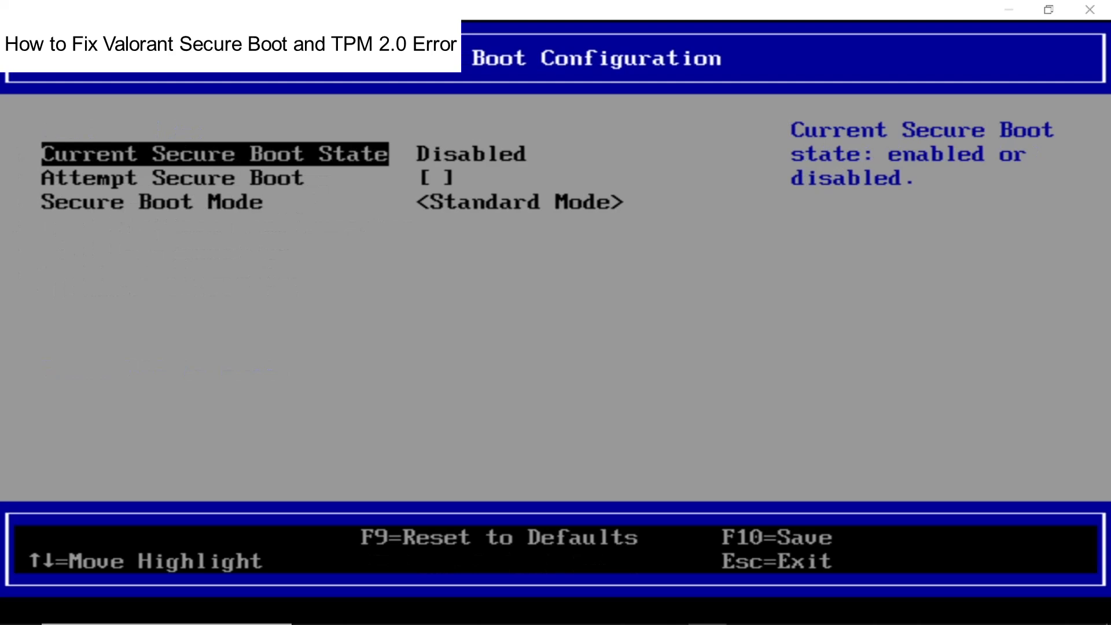
key(Down)
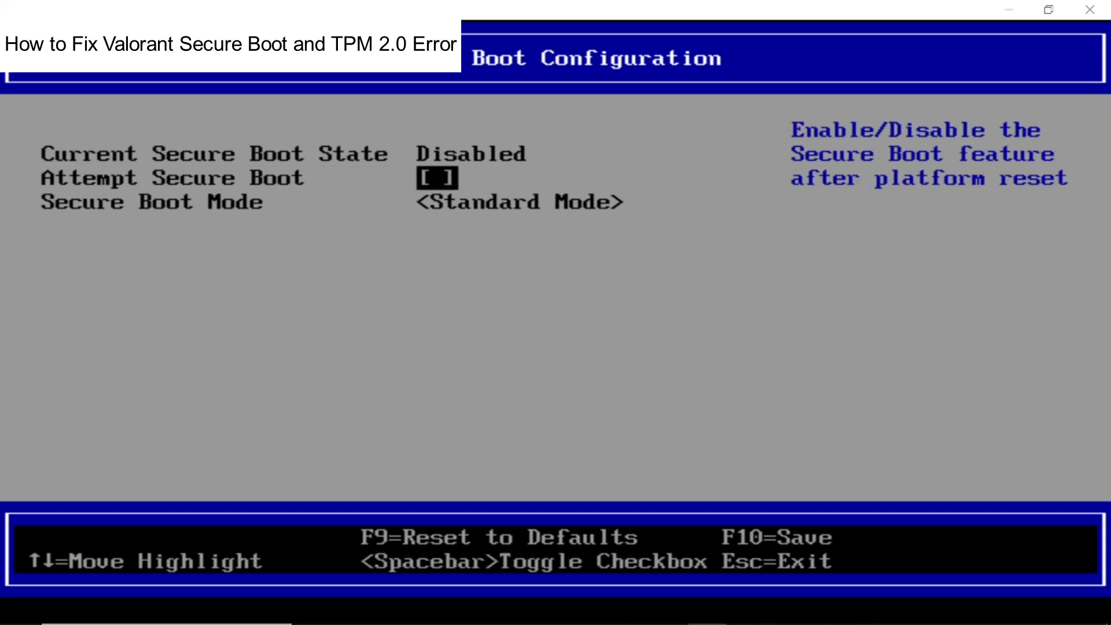
key(Down)
key(Return)
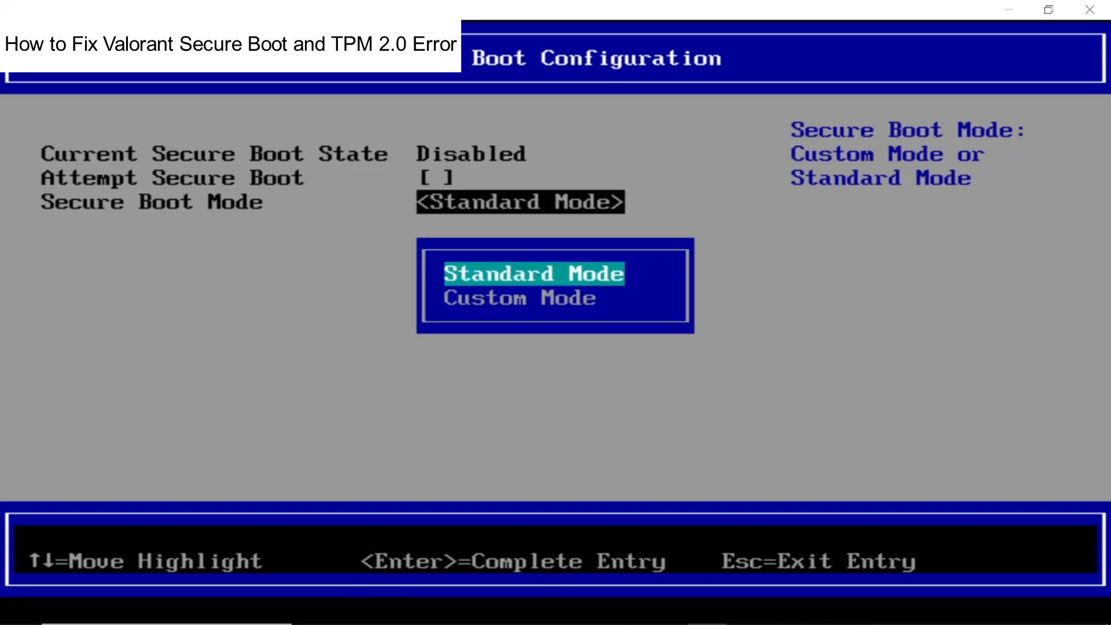
key(Down)
key(Return)
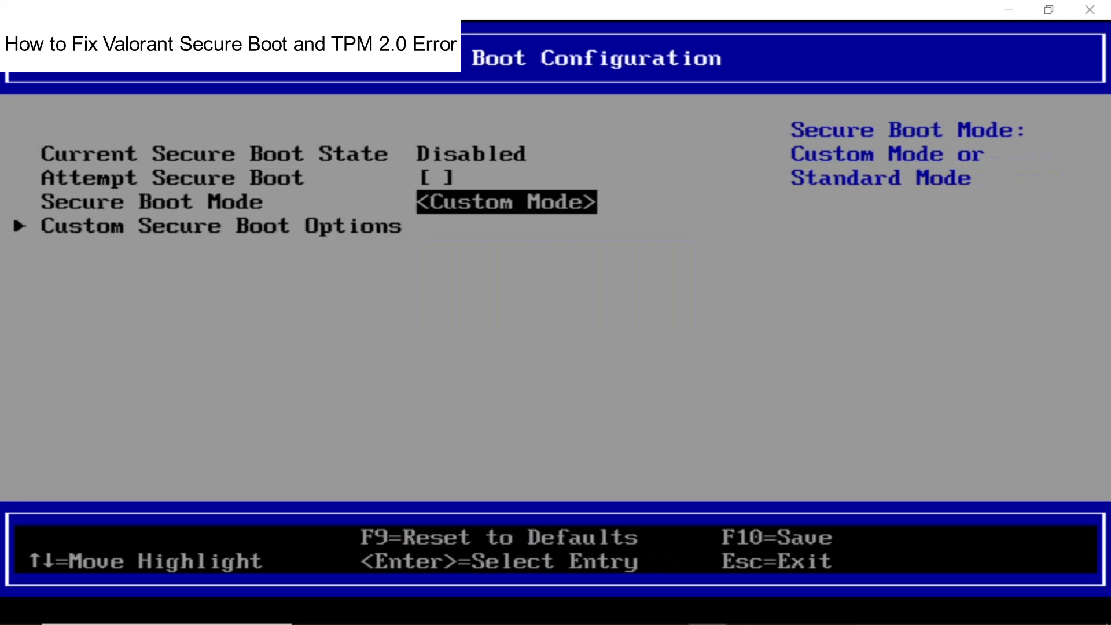
key(Return)
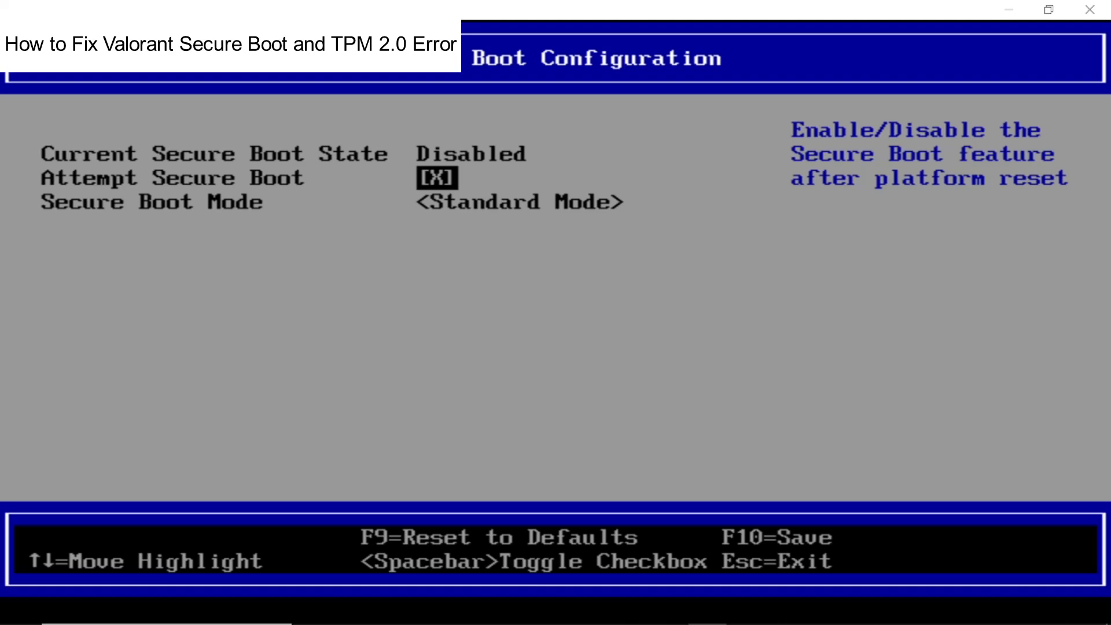
Save the firmware configuration with F10/Y, back out to the main menu, and Continue booting into Windows
key(F10)
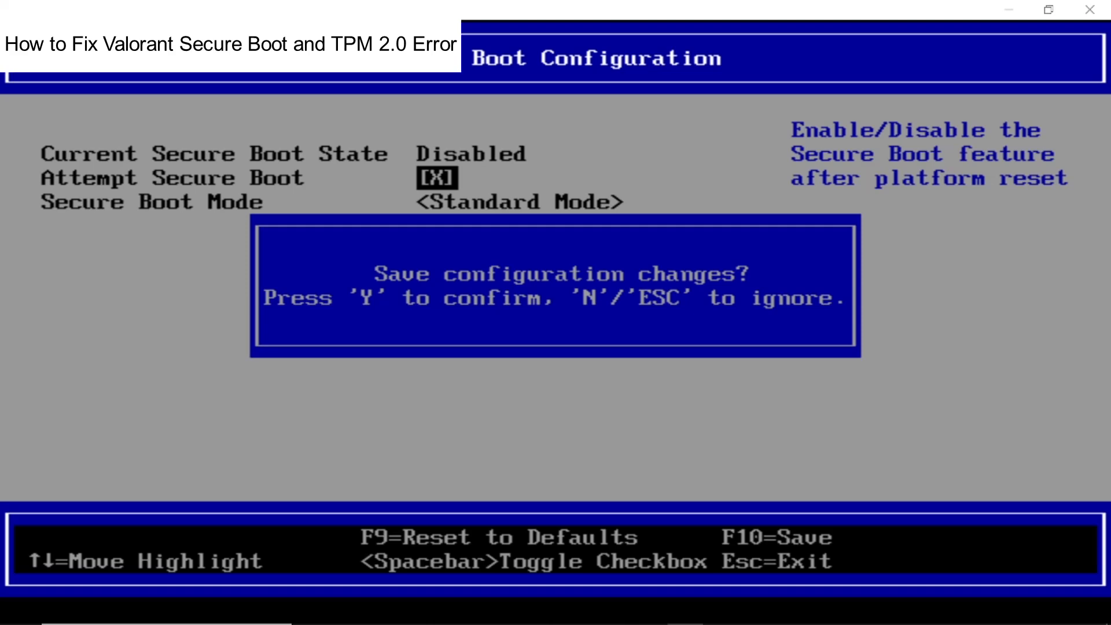
key(y)
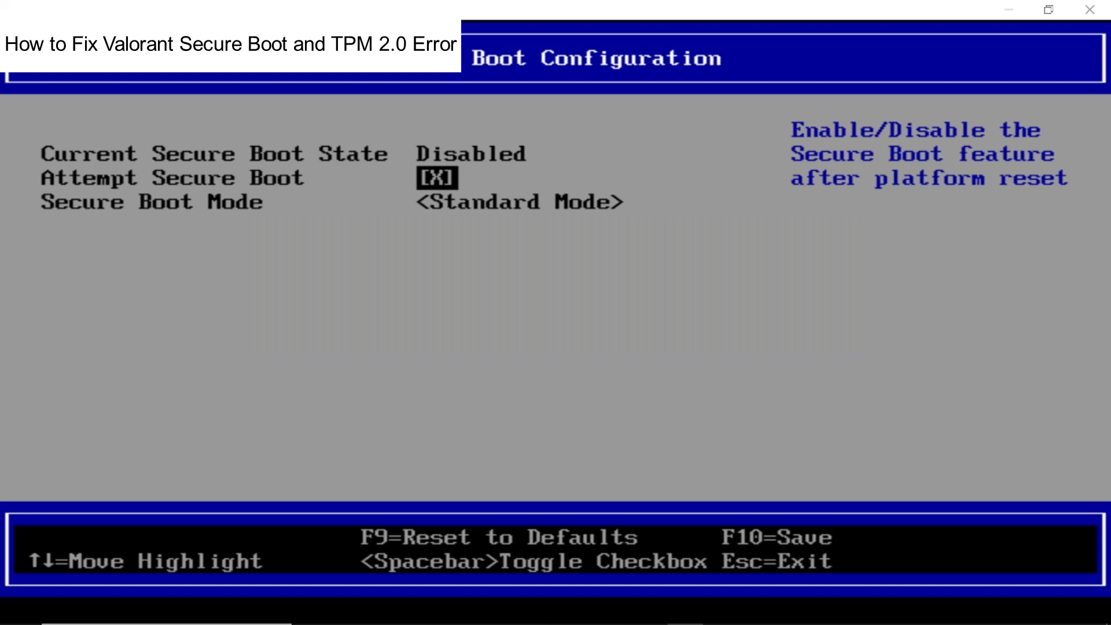
key(Escape)
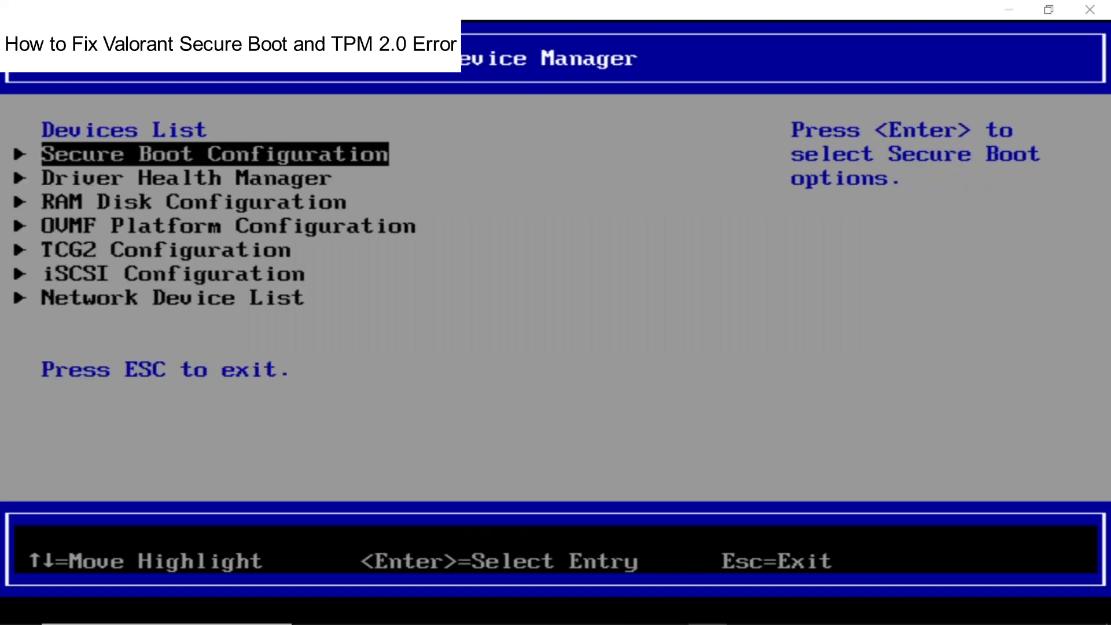
key(Escape)
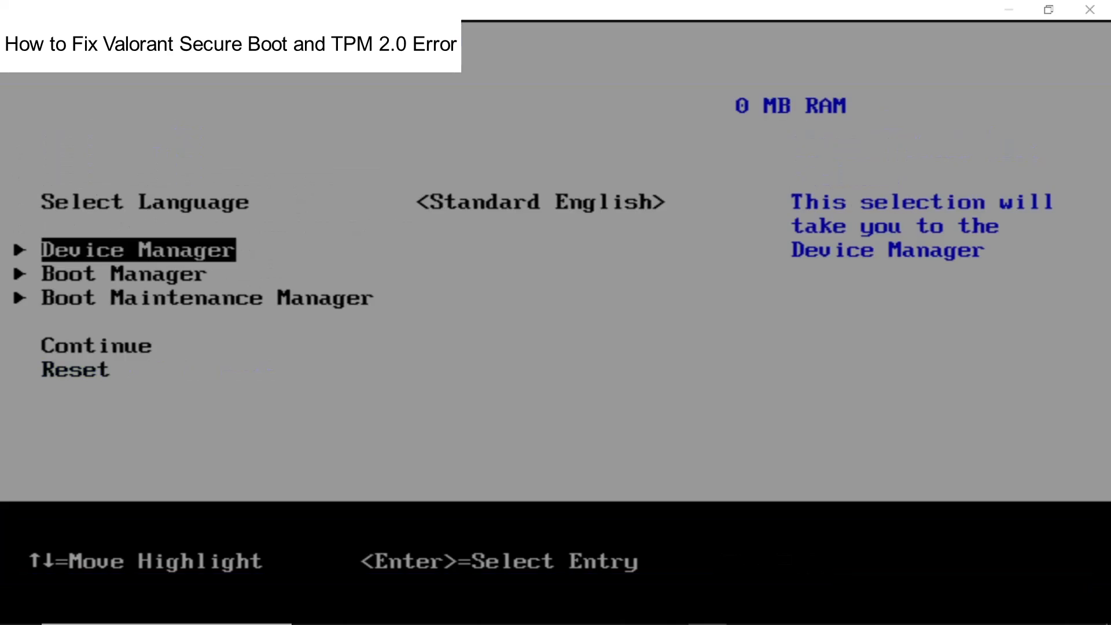
key(Down)
key(Down)
key(Down)
key(Down)
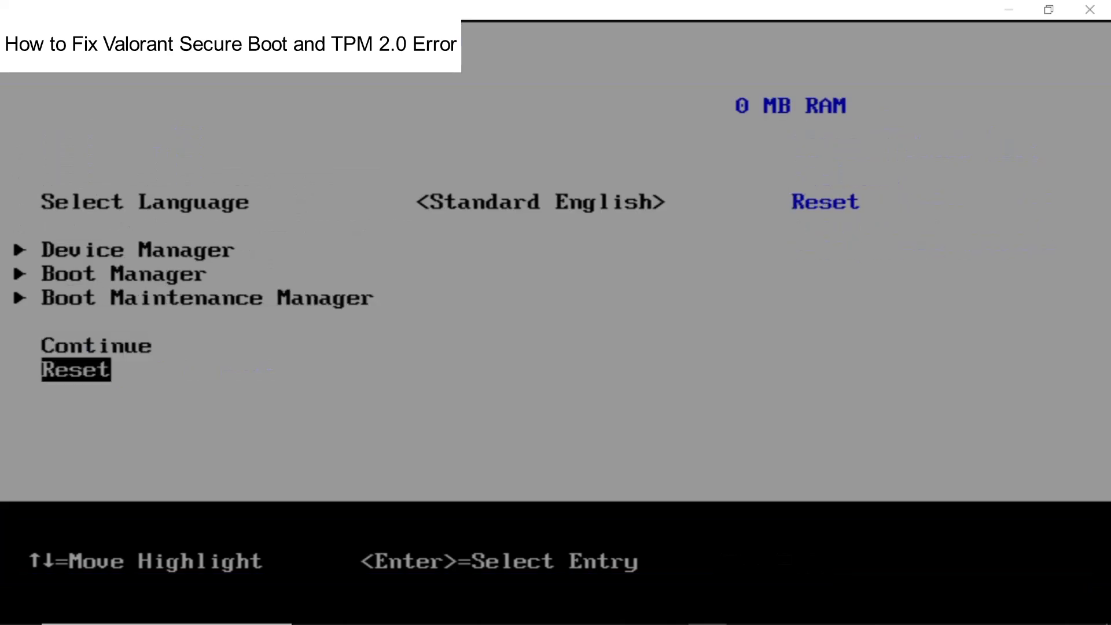
key(Up)
key(Return)
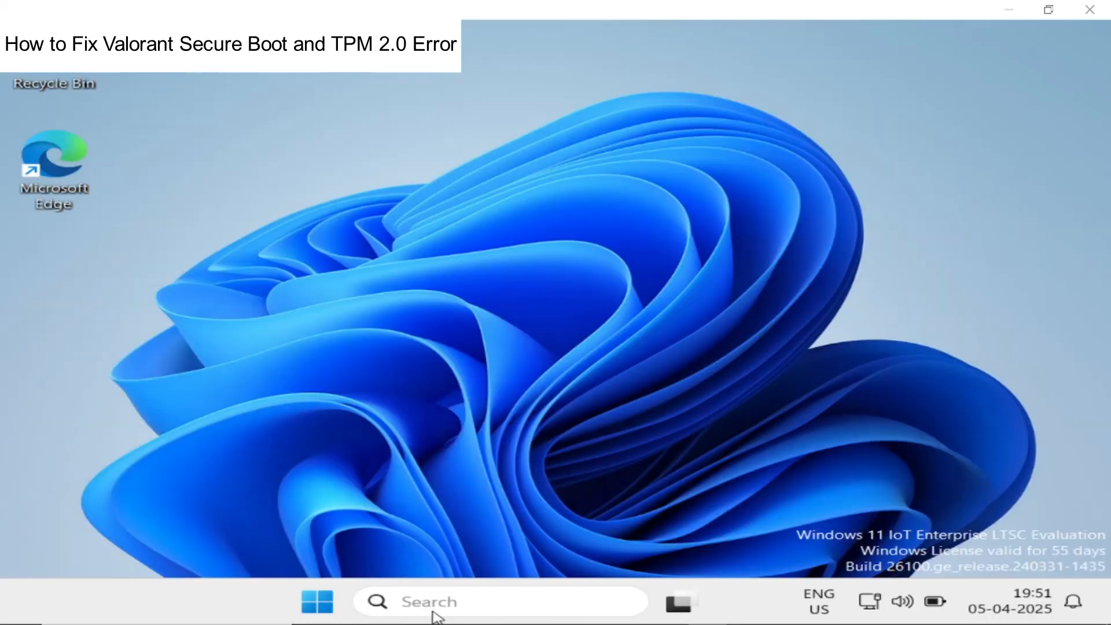
click(434, 602)
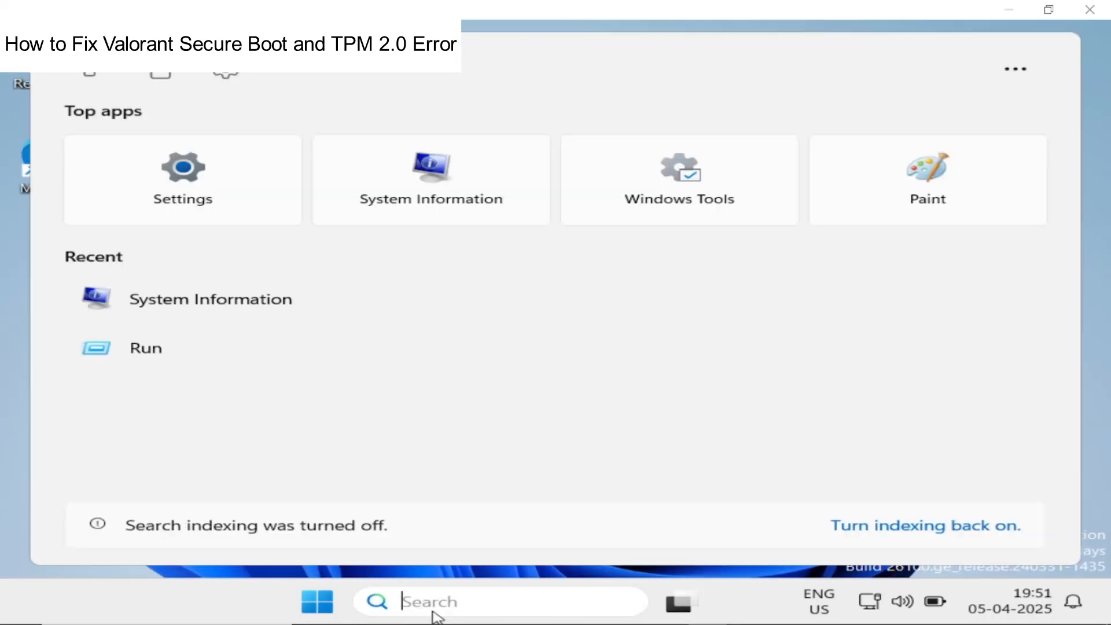
text(system)
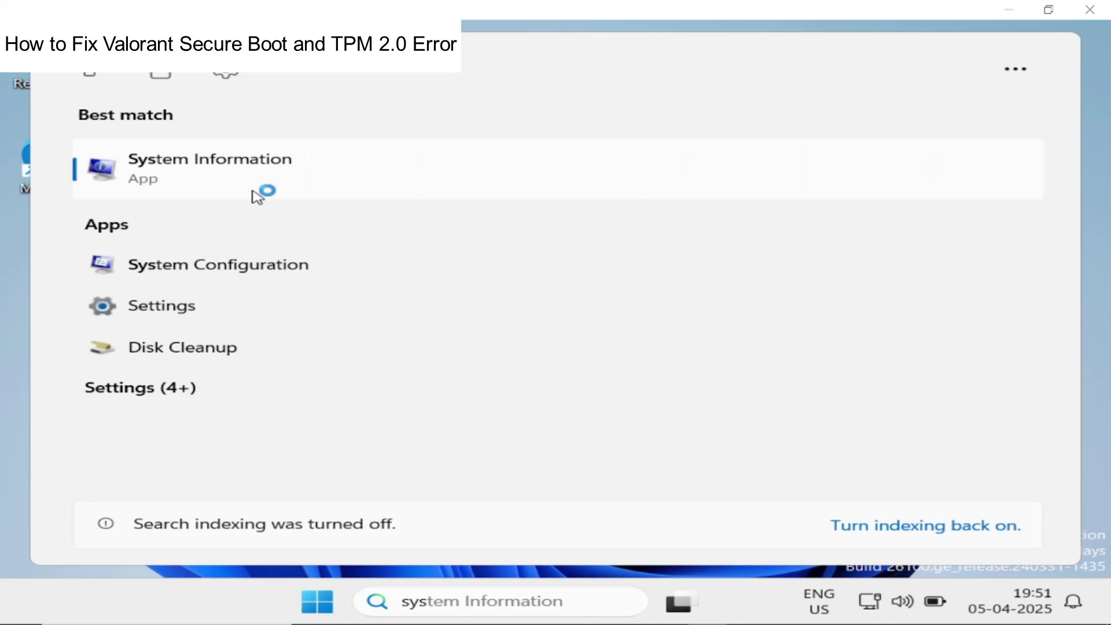
click(257, 168)
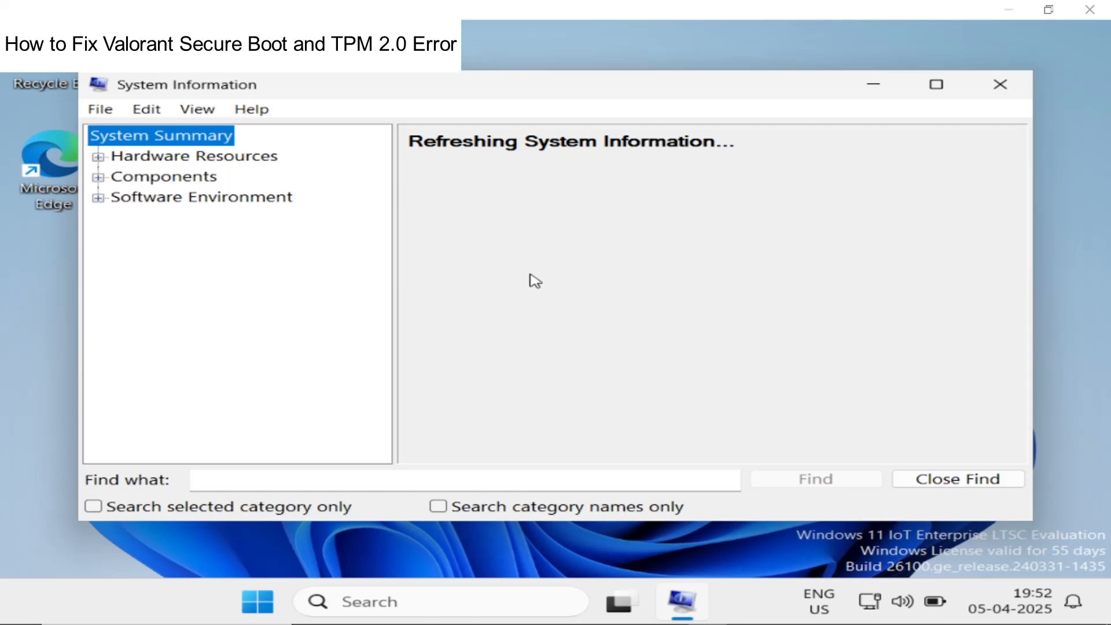
scroll(534, 279, down, 1)
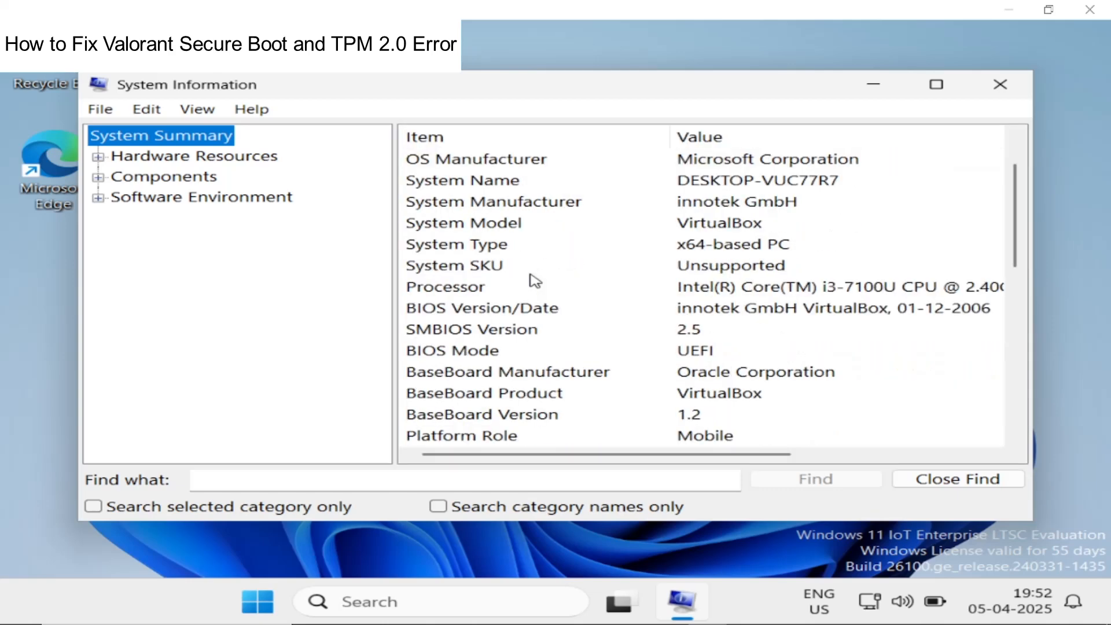
scroll(534, 280, down, 1)
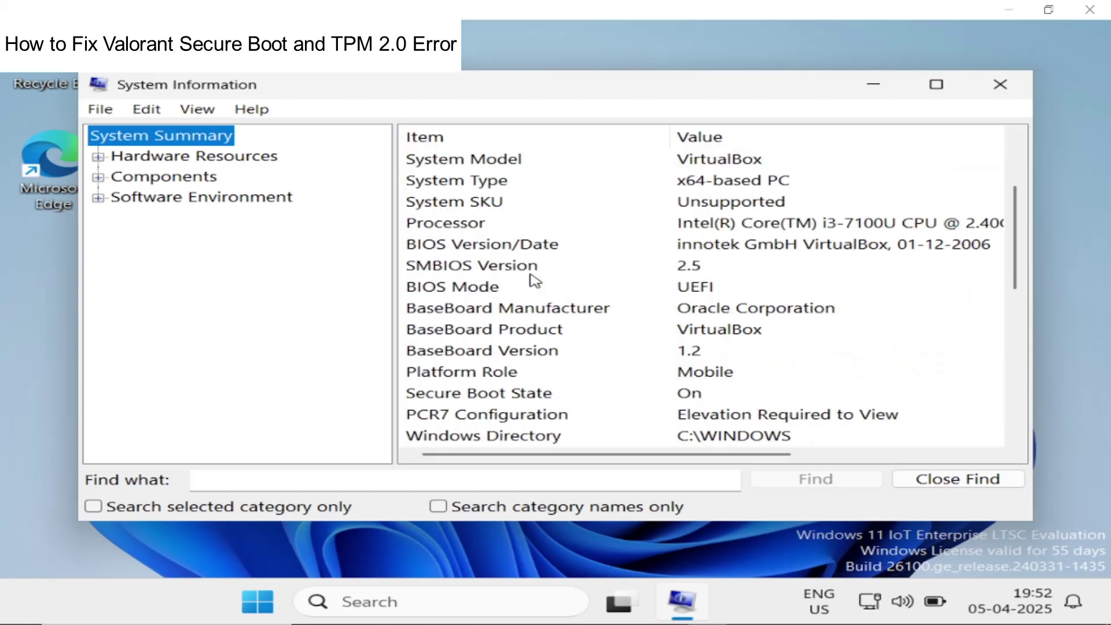
click(533, 395)
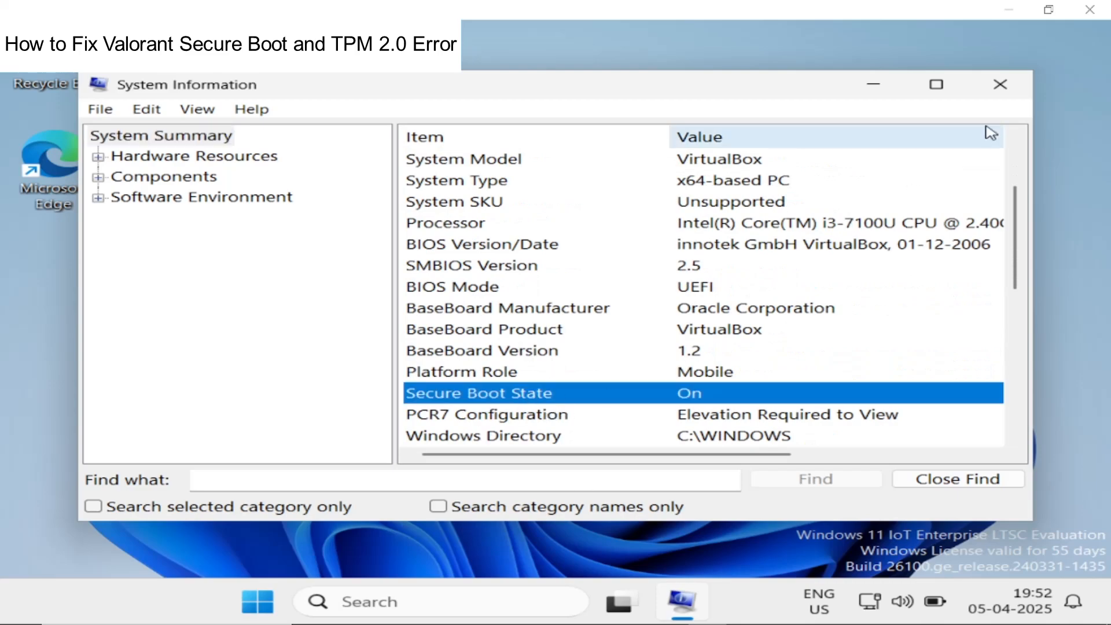
click(1015, 90)
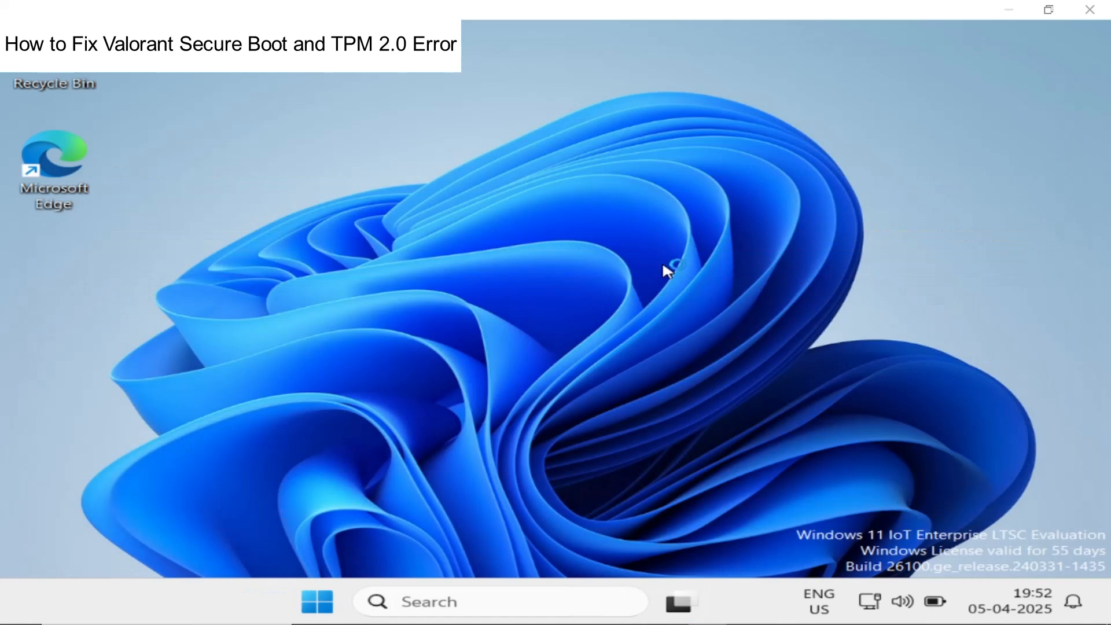